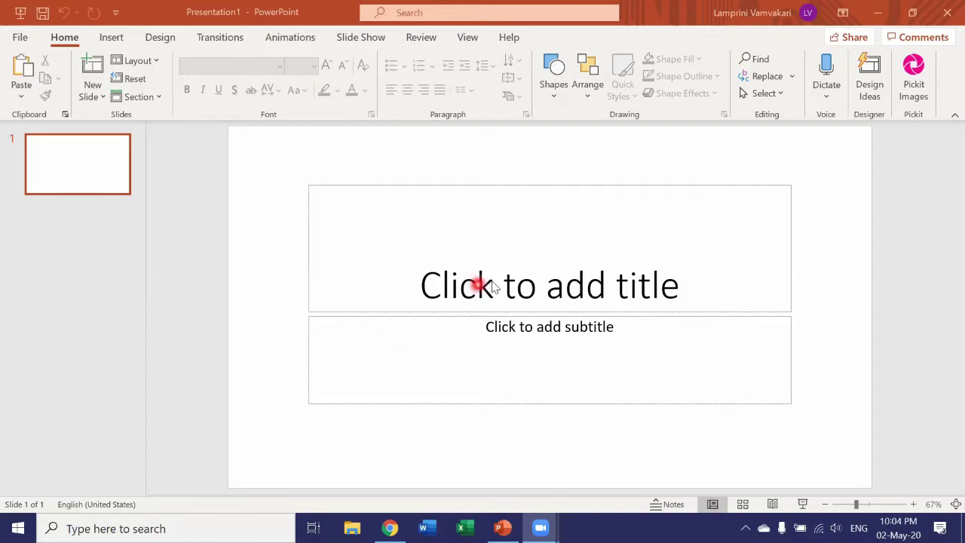
- Enter 'Landmarks' as the title and 'Around the world' as the subtitle, then deselect everything
{"action": "left_click", "coordinate": [548, 290]}
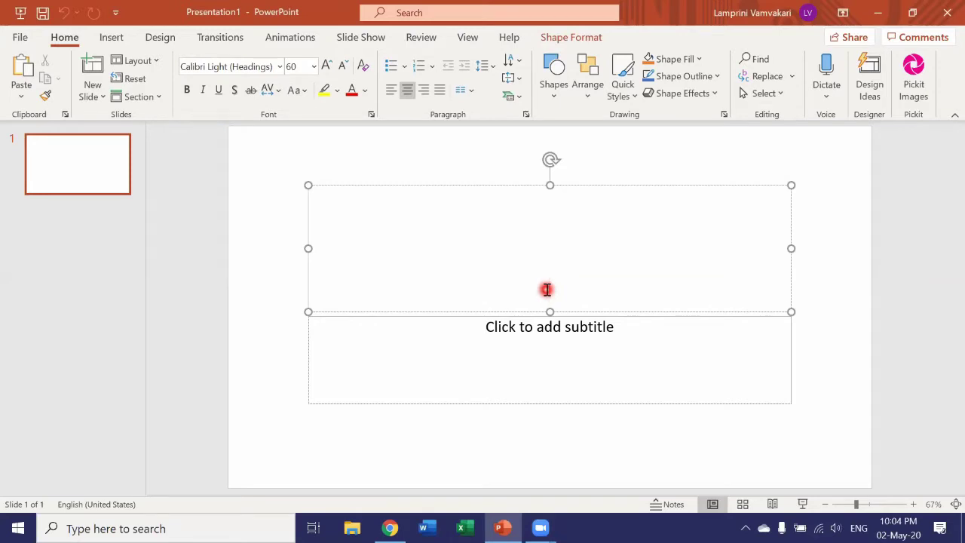
{"action": "type", "text": "Landma"}
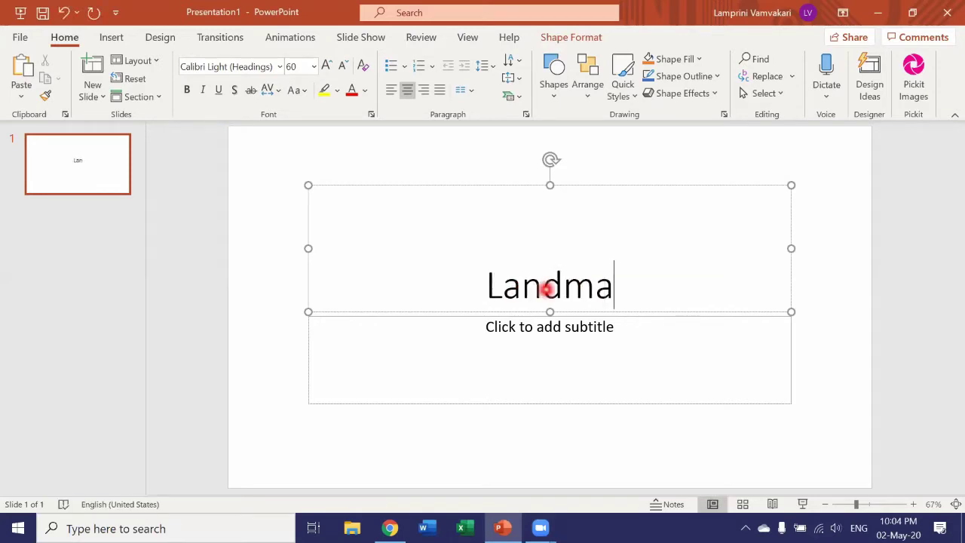
{"action": "type", "text": "rks"}
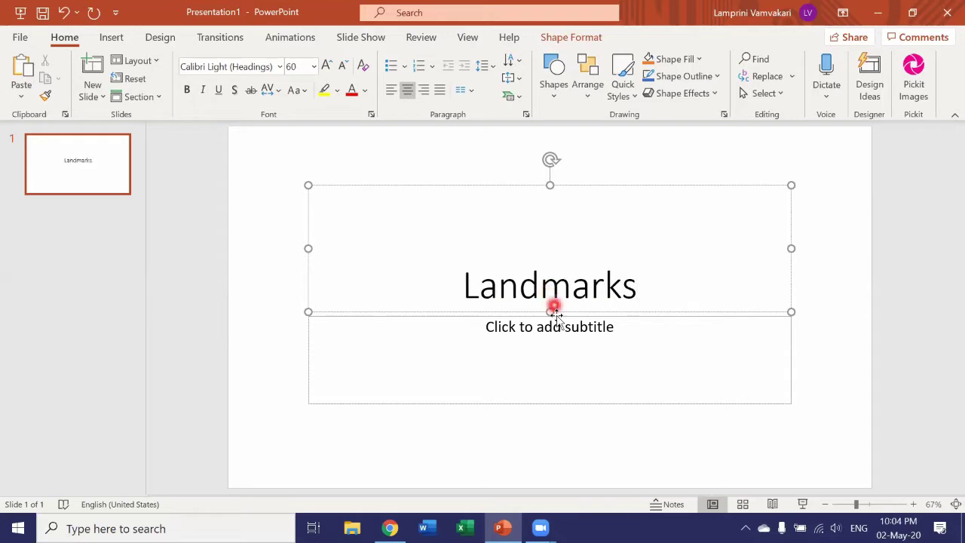
{"action": "left_click", "coordinate": [559, 329]}
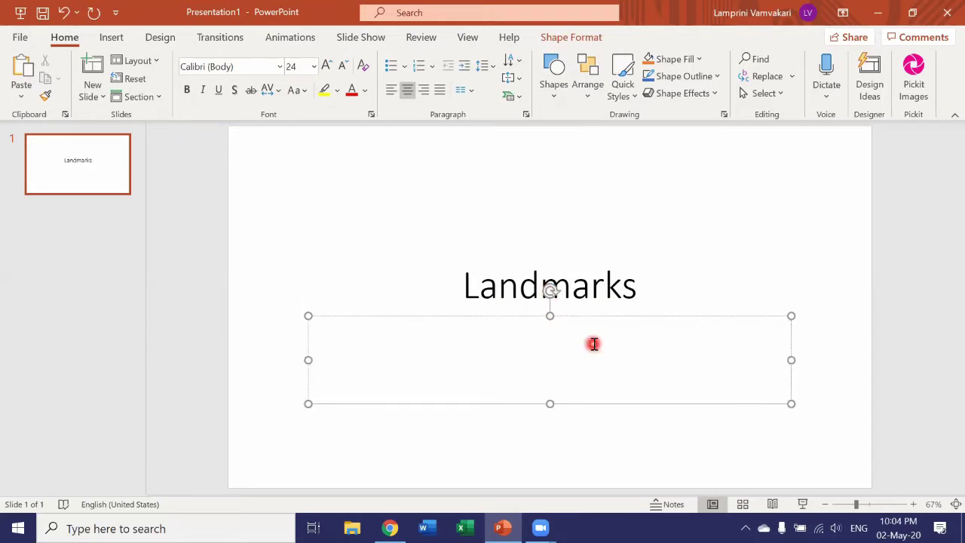
{"action": "type", "text": "Around the world"}
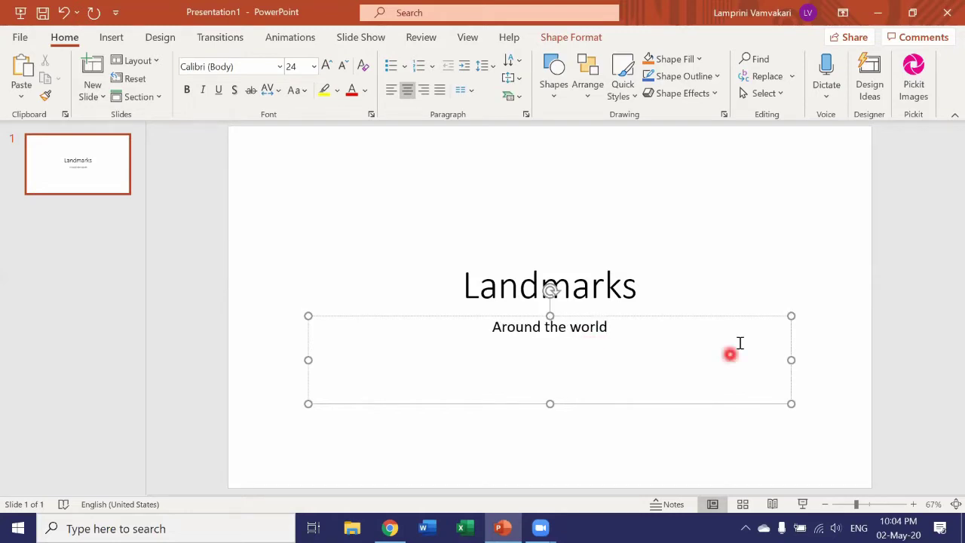
{"action": "left_click", "coordinate": [721, 247]}
{"action": "left_click", "coordinate": [822, 364]}
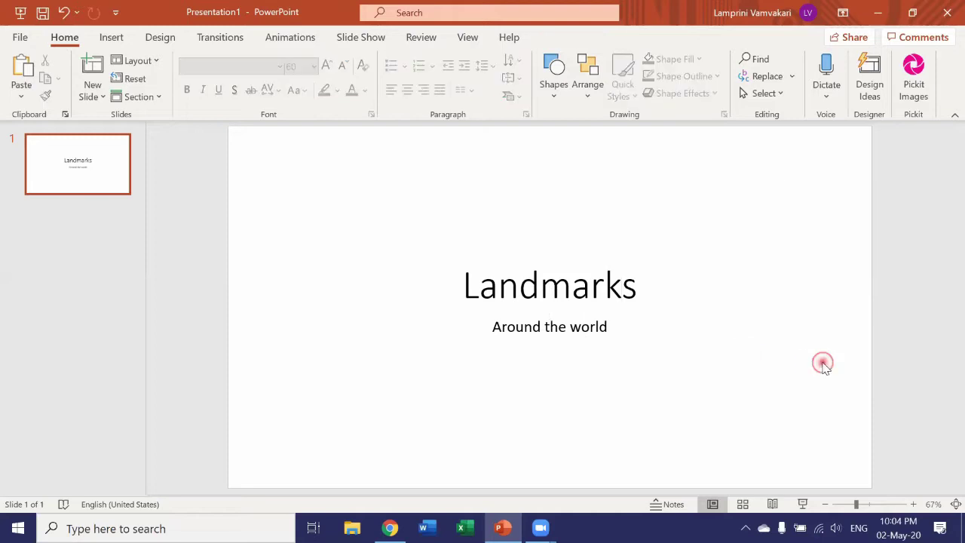
- Browse Design Ideas and apply the green panel layout with the New York skyline photo
{"action": "left_click", "coordinate": [871, 96]}
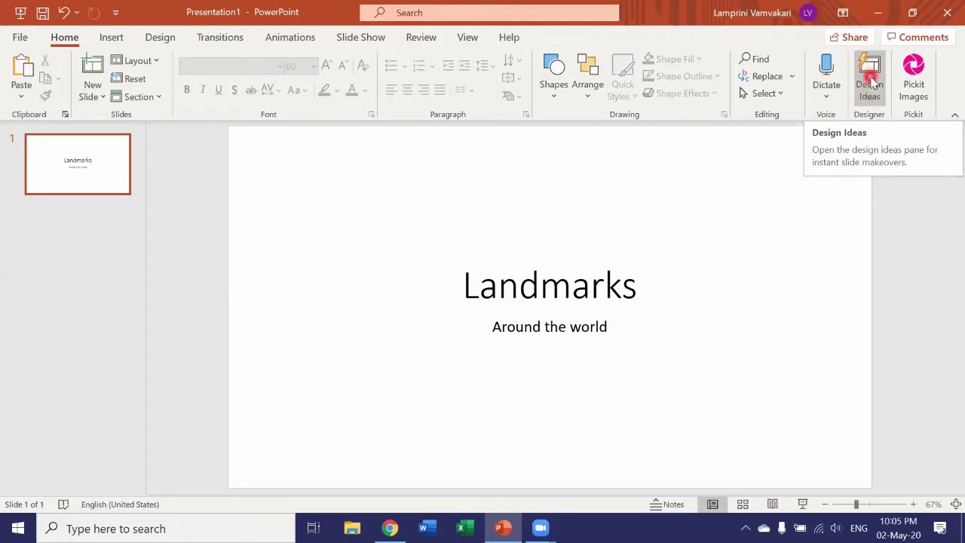
{"action": "left_click", "coordinate": [872, 83]}
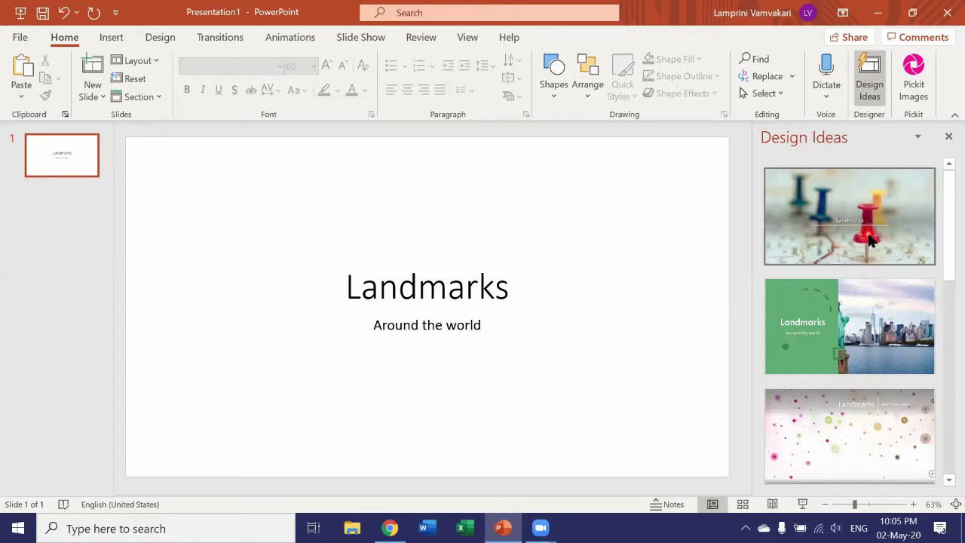
{"action": "scroll", "coordinate": [869, 238], "scroll_direction": "down", "scroll_amount": 5}
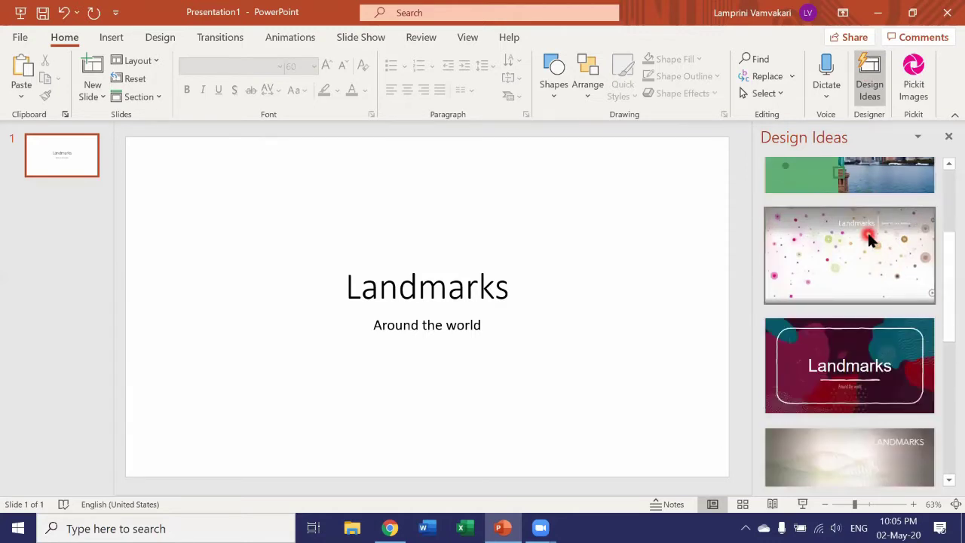
{"action": "scroll", "coordinate": [869, 238], "scroll_direction": "down", "scroll_amount": 2}
{"action": "scroll", "coordinate": [869, 238], "scroll_direction": "down", "scroll_amount": 5}
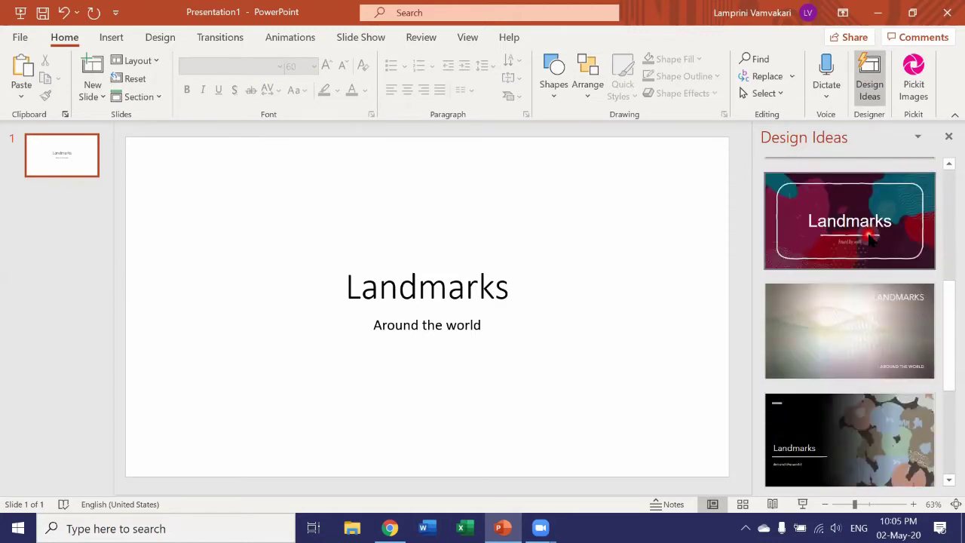
{"action": "scroll", "coordinate": [869, 238], "scroll_direction": "down", "scroll_amount": 1}
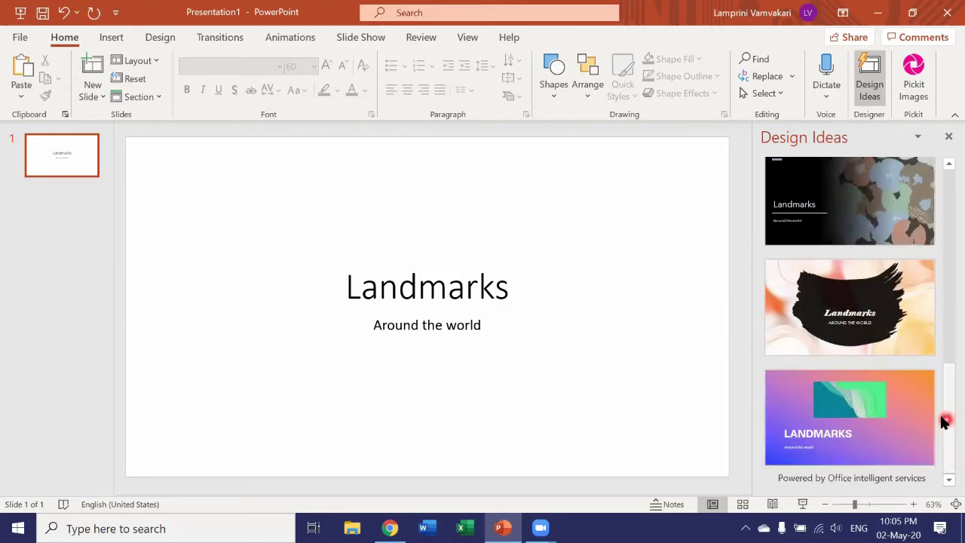
{"action": "left_click_drag", "start_coordinate": [941, 404], "coordinate": [943, 249]}
{"action": "left_click", "coordinate": [852, 237]}
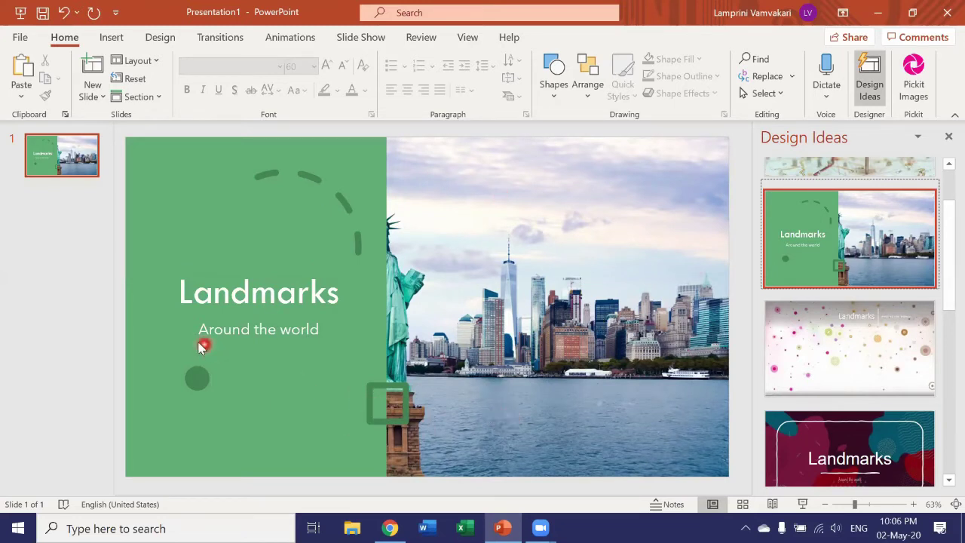
- Add a second slide and insert photo 1, the Sydney harbour view, from Saved Pictures
{"action": "left_click", "coordinate": [92, 69]}
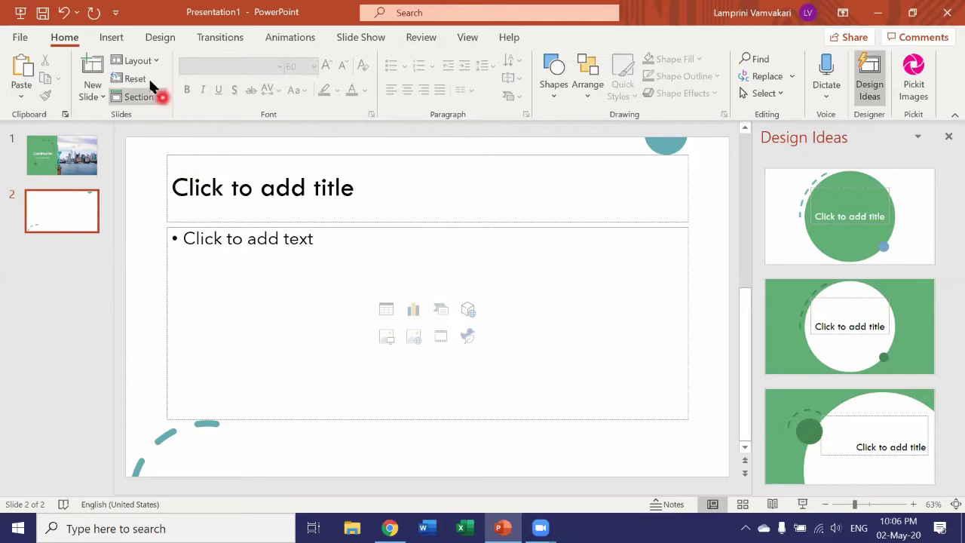
{"action": "left_click", "coordinate": [111, 40]}
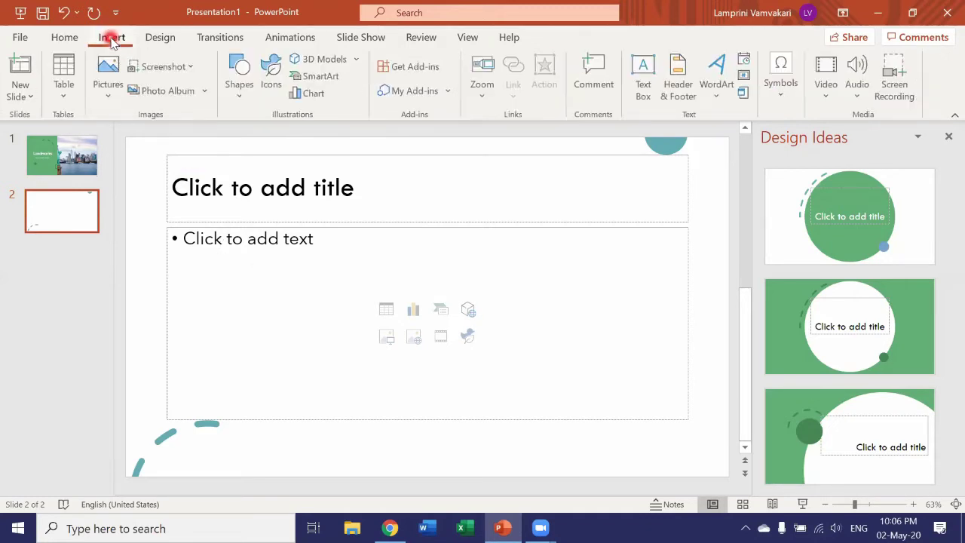
{"action": "left_click", "coordinate": [113, 87]}
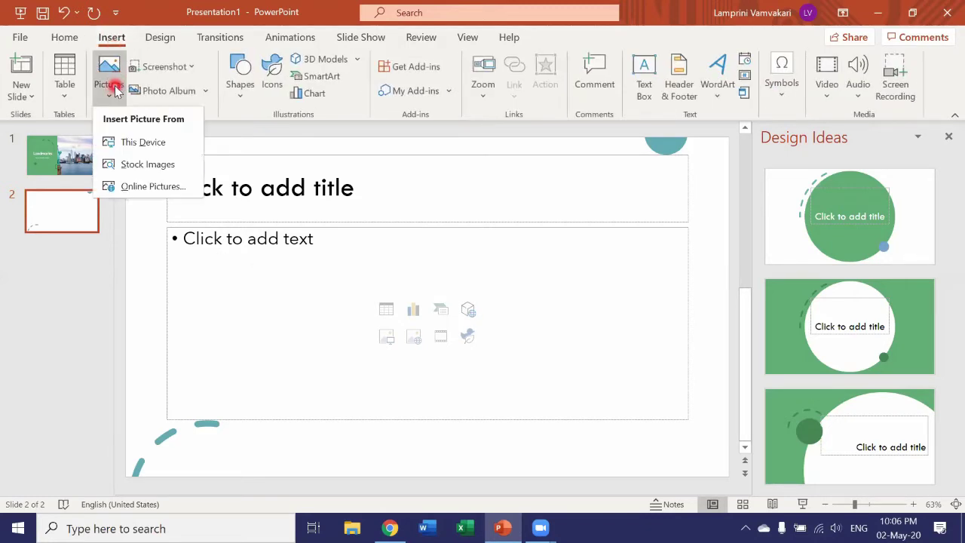
{"action": "left_click", "coordinate": [127, 148]}
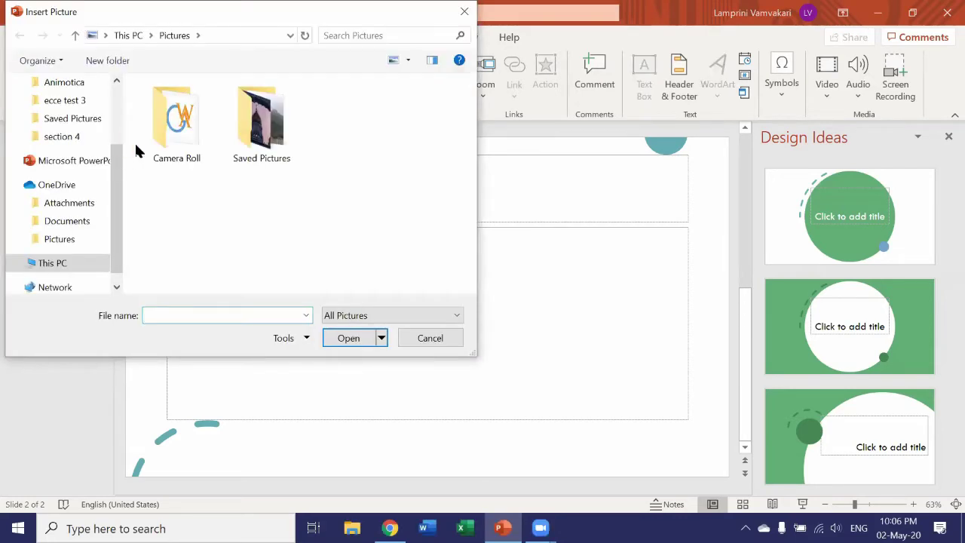
{"action": "double_click", "coordinate": [268, 120]}
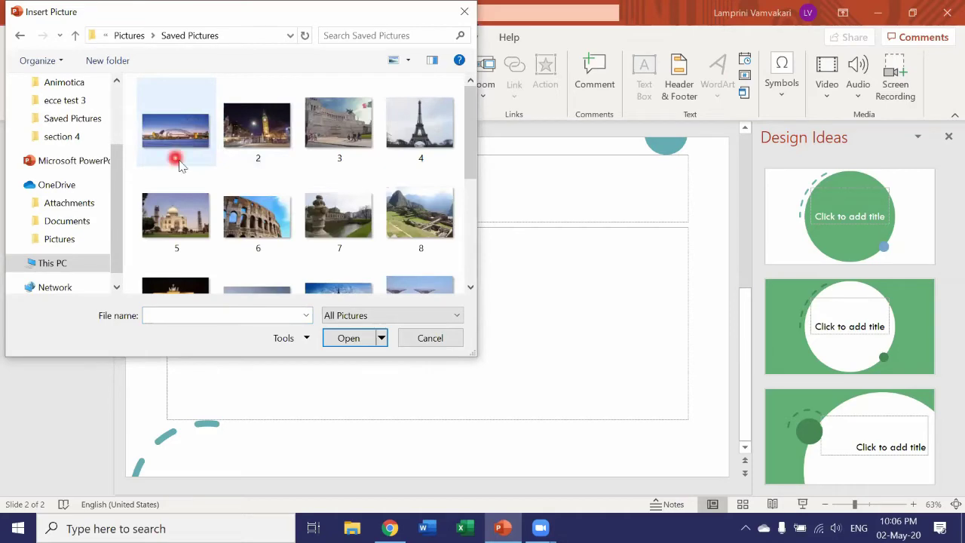
{"action": "left_click", "coordinate": [185, 137]}
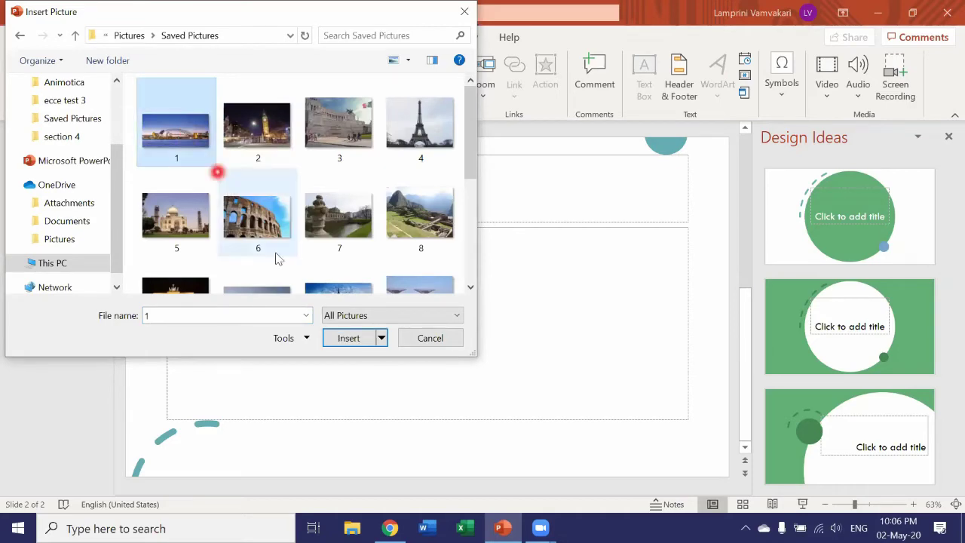
{"action": "left_click", "coordinate": [348, 340]}
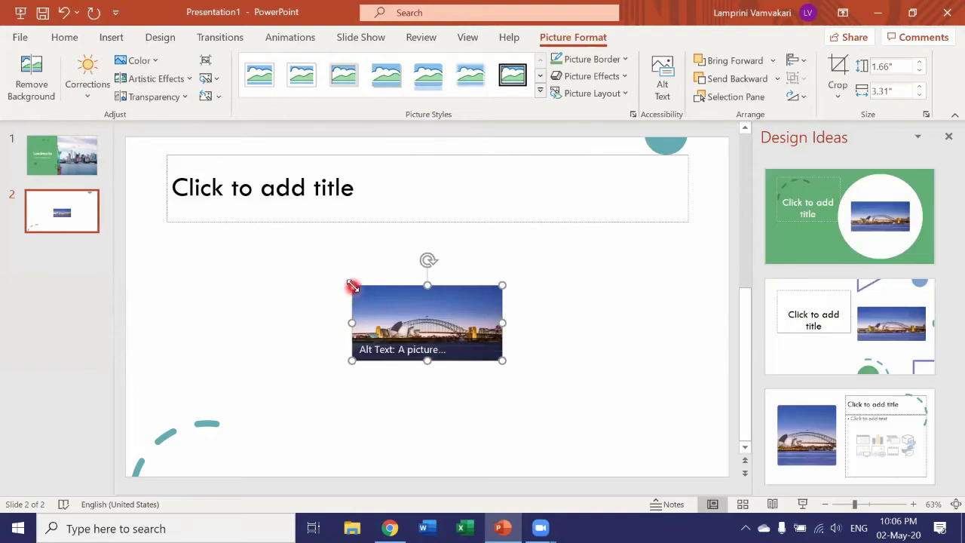
- Drag the photo's corners outward to enlarge it to about 3.41 by 6.82 inches
{"action": "left_click_drag", "start_coordinate": [353, 285], "coordinate": [270, 215]}
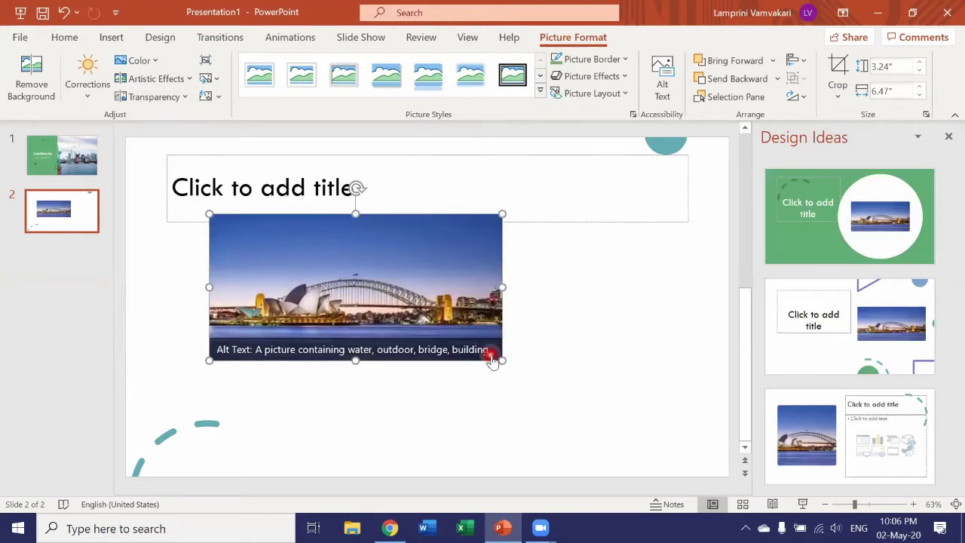
{"action": "left_click_drag", "start_coordinate": [501, 356], "coordinate": [517, 368]}
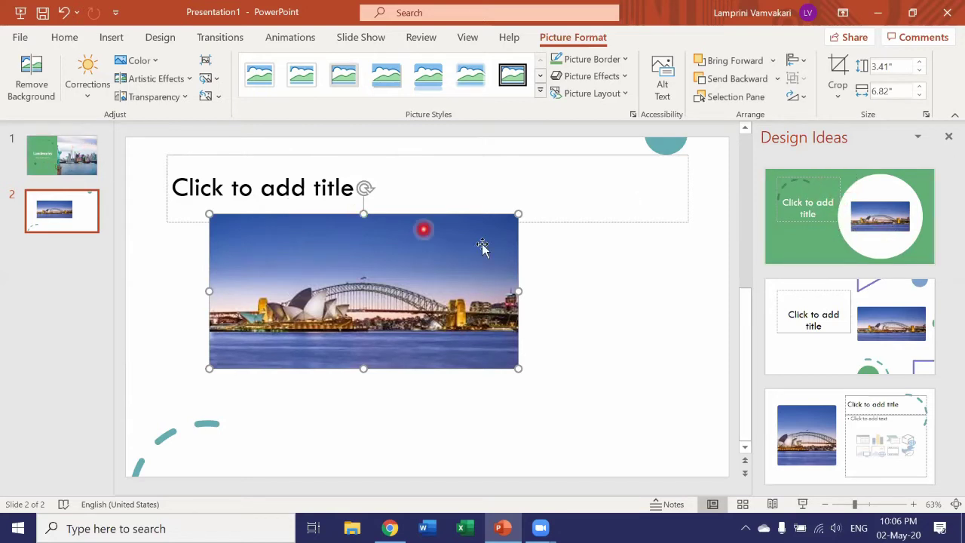
{"action": "scroll", "coordinate": [859, 260], "scroll_direction": "down", "scroll_amount": 1}
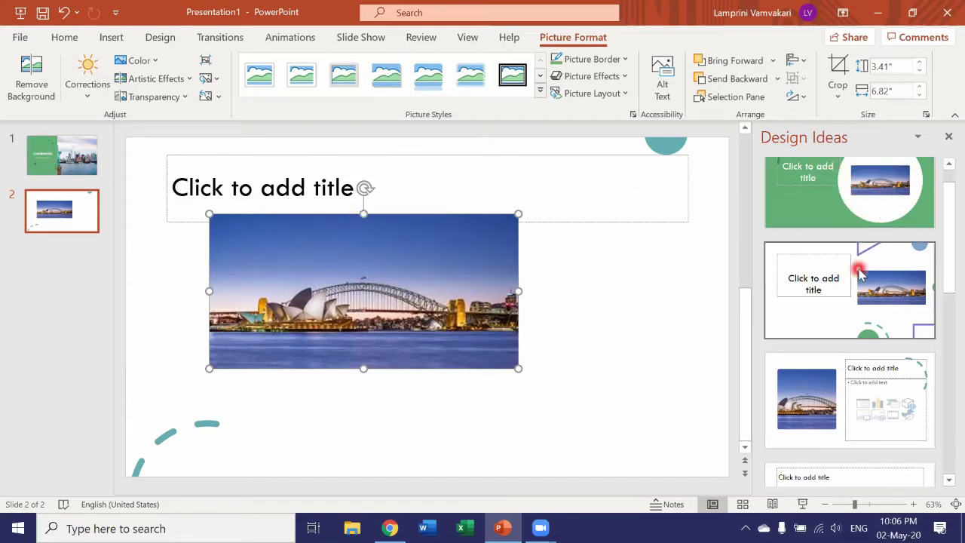
{"action": "scroll", "coordinate": [862, 293], "scroll_direction": "down", "scroll_amount": 4}
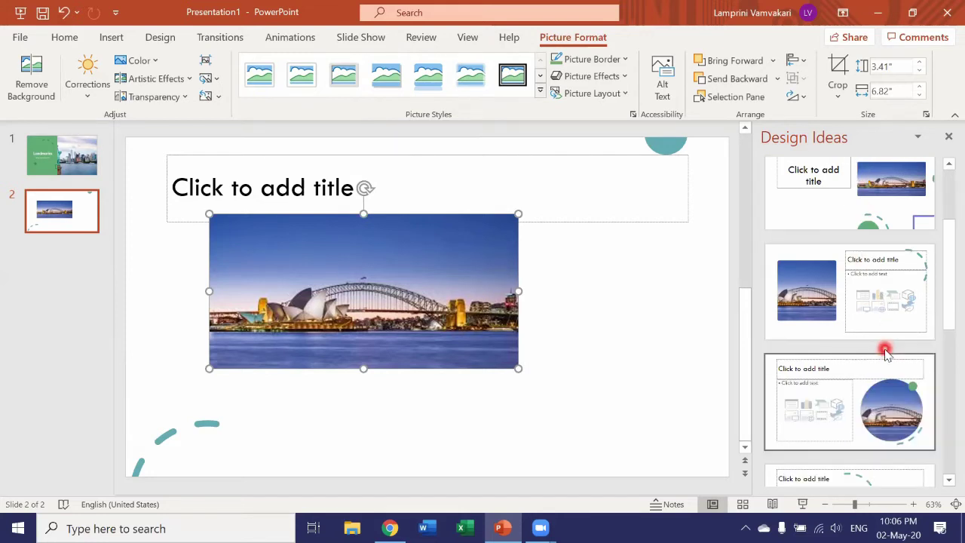
{"action": "scroll", "coordinate": [890, 360], "scroll_direction": "down", "scroll_amount": 2}
{"action": "scroll", "coordinate": [890, 362], "scroll_direction": "up", "scroll_amount": 7}
{"action": "scroll", "coordinate": [864, 287], "scroll_direction": "down", "scroll_amount": 4}
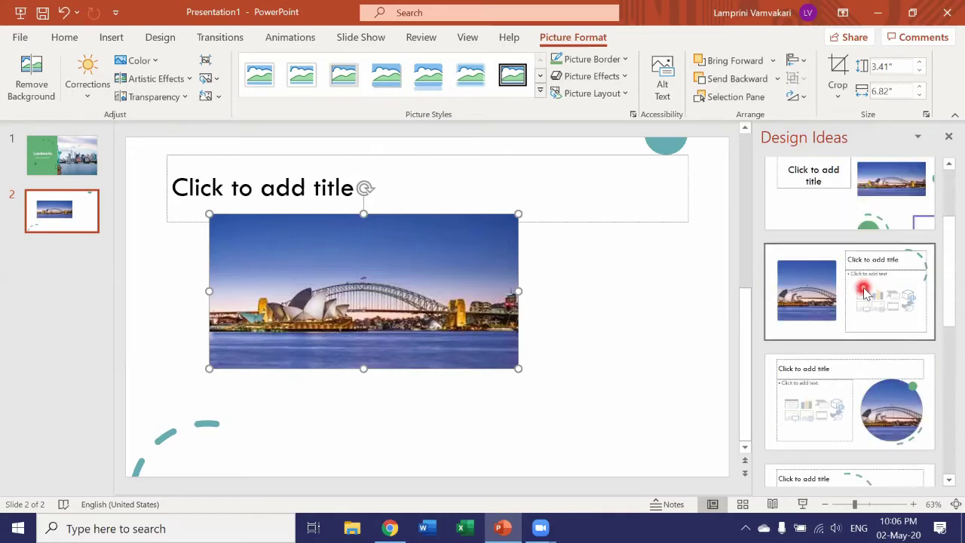
{"action": "scroll", "coordinate": [863, 292], "scroll_direction": "down", "scroll_amount": 10}
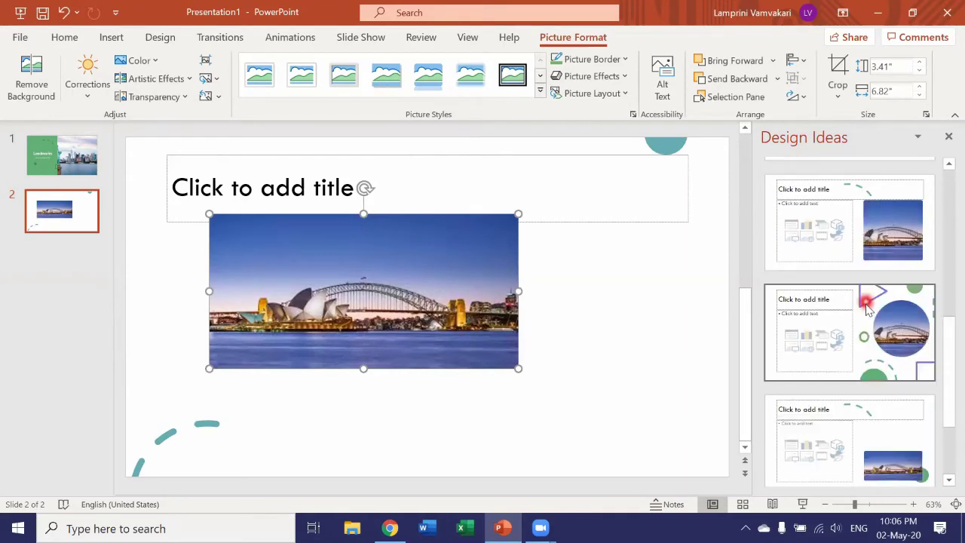
{"action": "scroll", "coordinate": [867, 308], "scroll_direction": "down", "scroll_amount": 5}
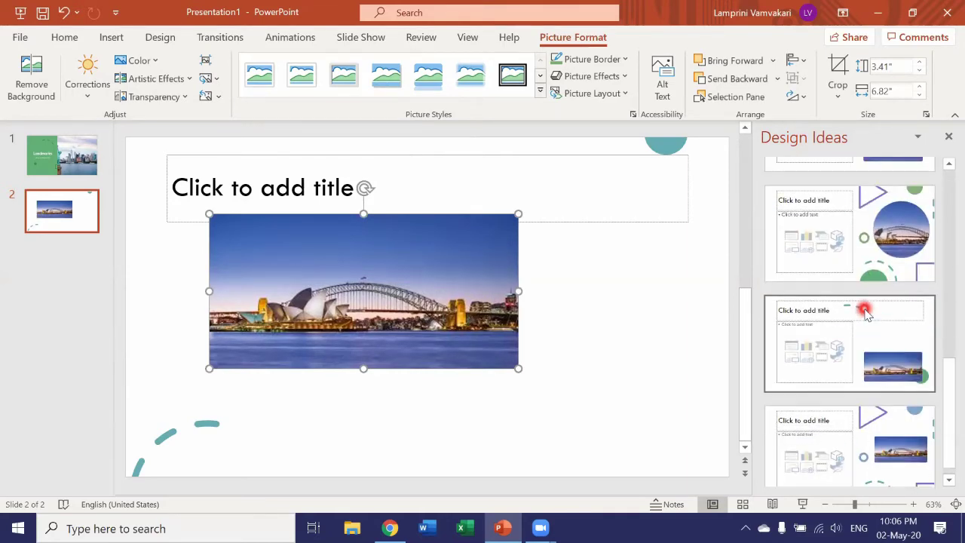
{"action": "scroll", "coordinate": [865, 312], "scroll_direction": "up", "scroll_amount": 10}
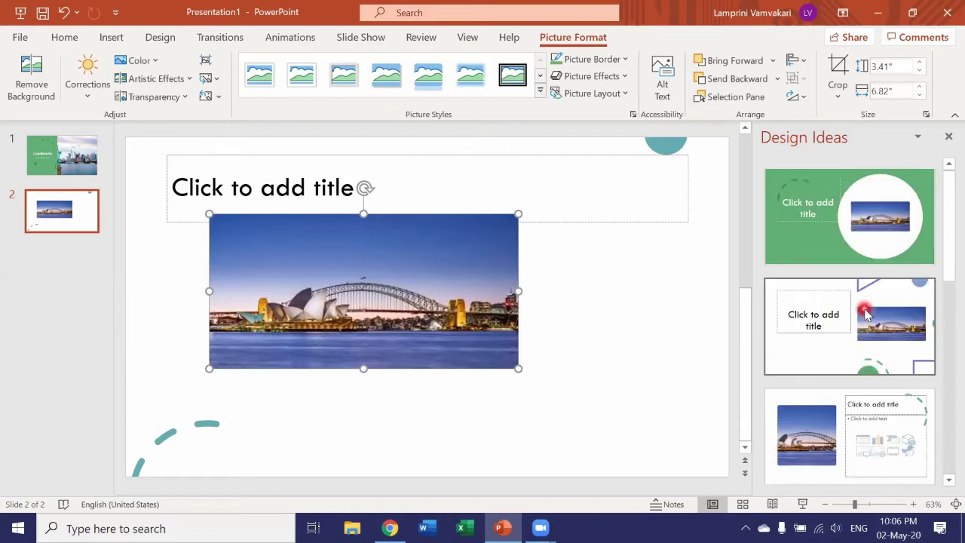
- Apply the green circle layout to slide 2 and enlarge the photo to 3.66 by 7.31 inches
{"action": "left_click", "coordinate": [836, 251]}
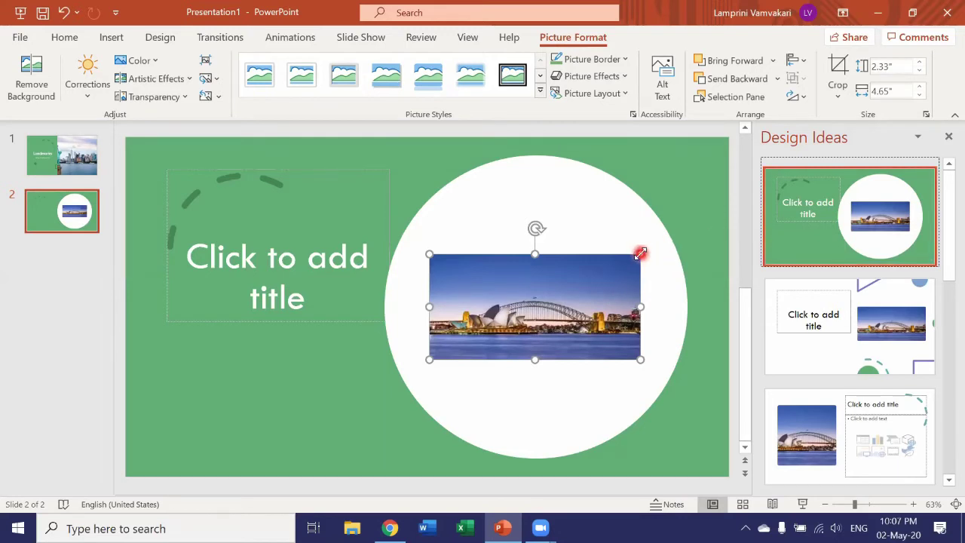
{"action": "left_click_drag", "start_coordinate": [640, 254], "coordinate": [667, 222]}
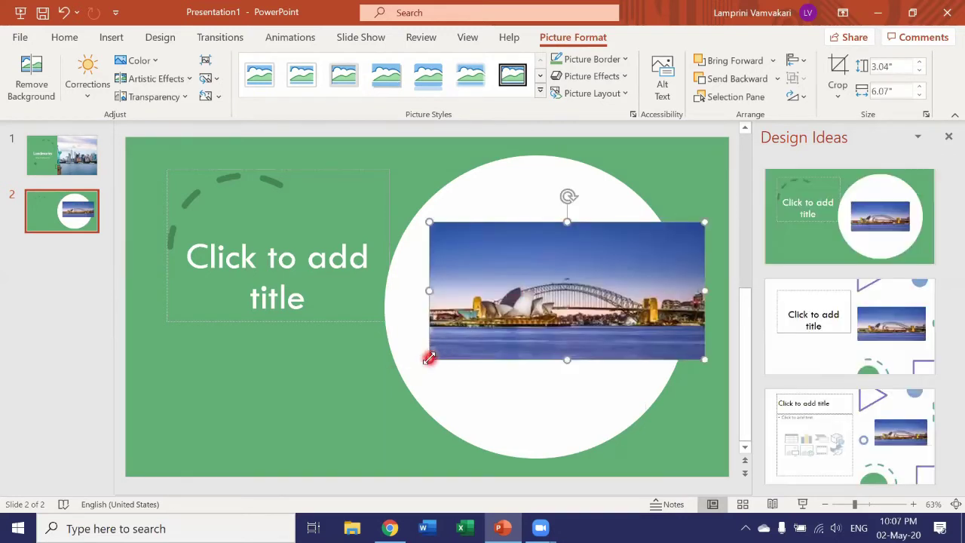
{"action": "left_click_drag", "start_coordinate": [411, 380], "coordinate": [374, 388]}
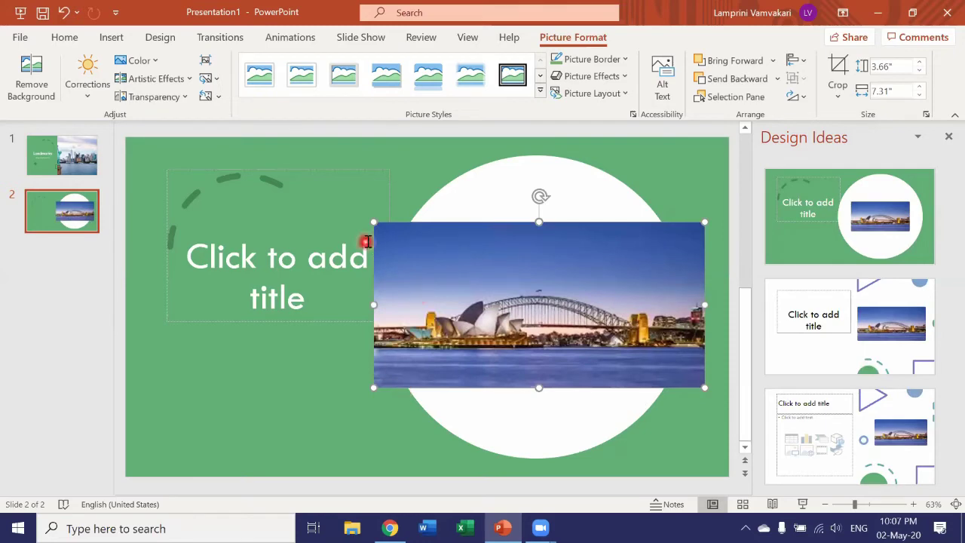
- Add a new blank third slide after slide 2
{"action": "left_click", "coordinate": [320, 389]}
{"action": "scroll", "coordinate": [324, 389], "scroll_direction": "up", "scroll_amount": 1}
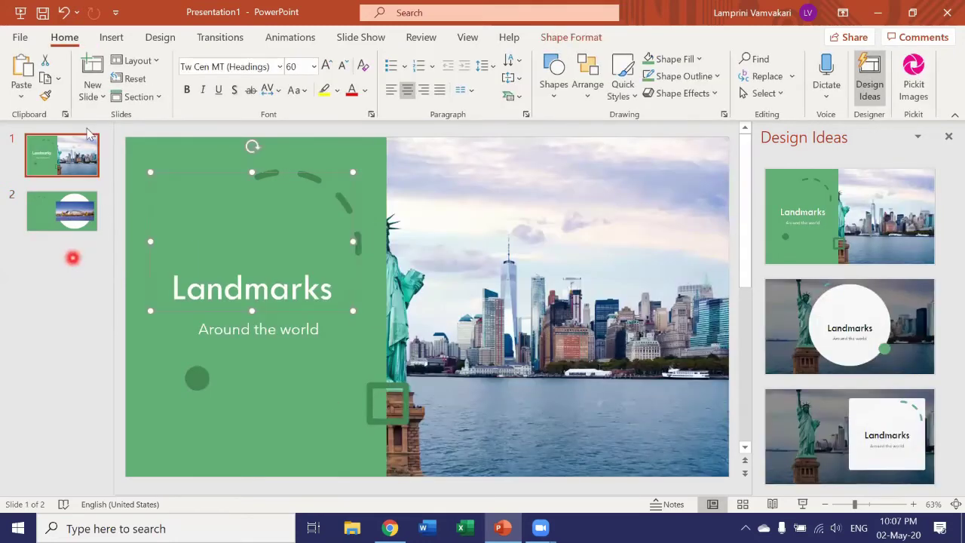
{"action": "left_click", "coordinate": [89, 77]}
{"action": "left_click", "coordinate": [62, 211]}
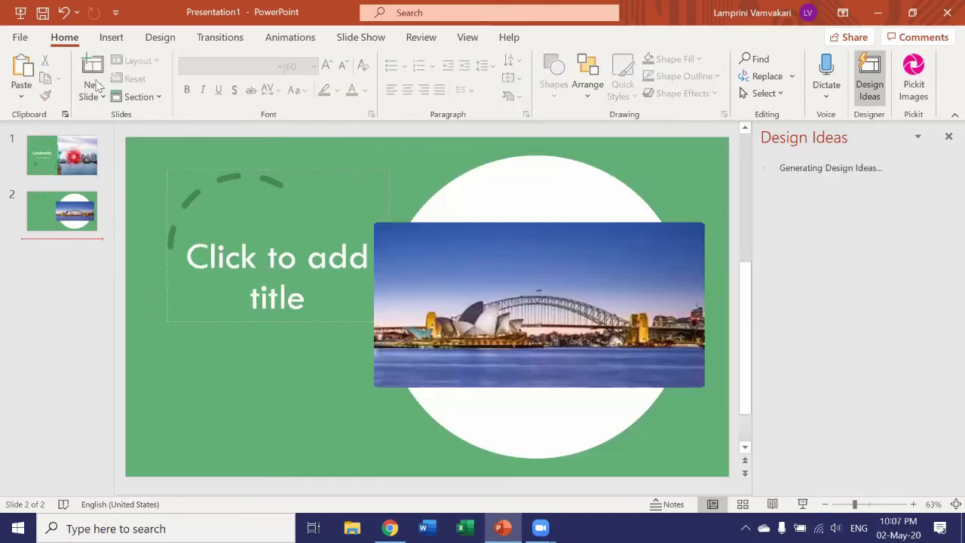
{"action": "left_click", "coordinate": [93, 78]}
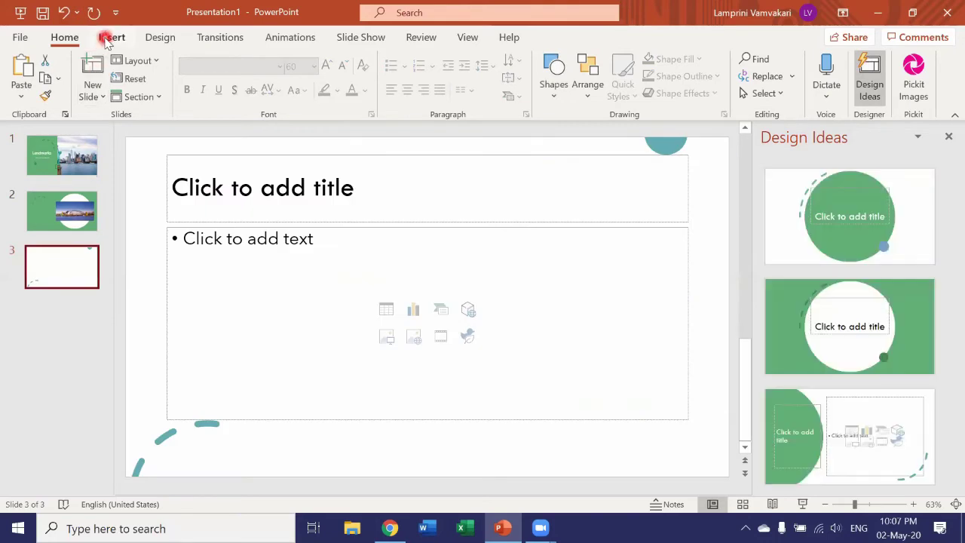
- Insert photo 6, the Colosseum, from this device onto slide 3
{"action": "left_click", "coordinate": [110, 37]}
{"action": "left_click", "coordinate": [105, 87]}
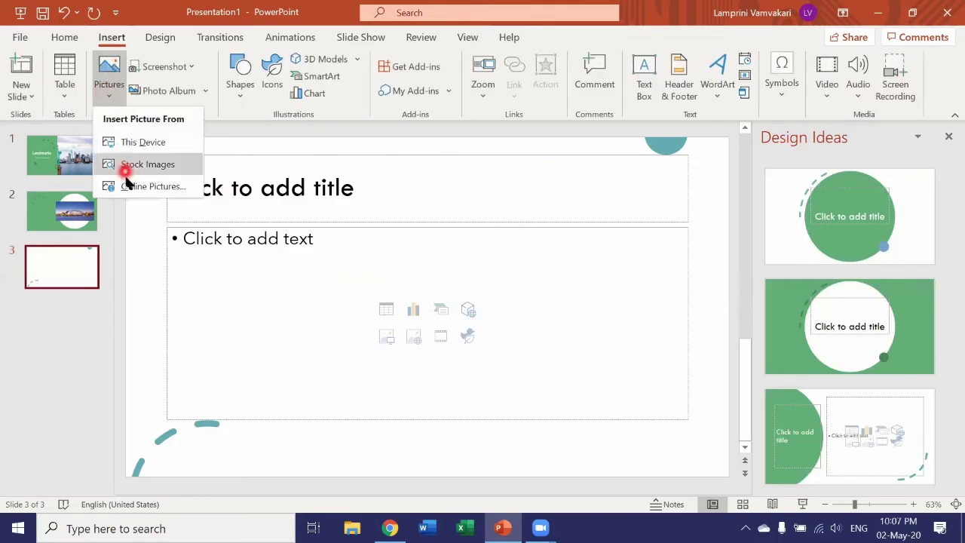
{"action": "left_click", "coordinate": [129, 142]}
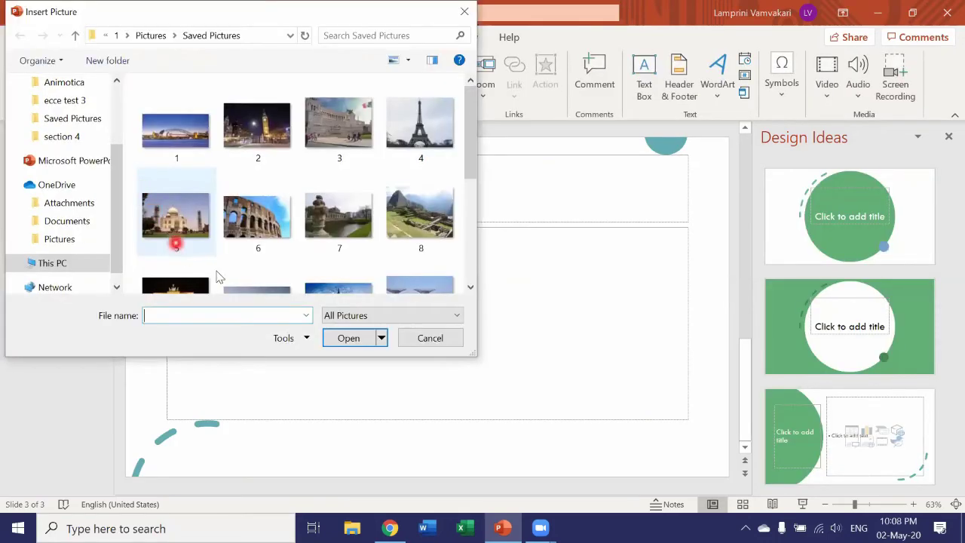
{"action": "left_click", "coordinate": [249, 205]}
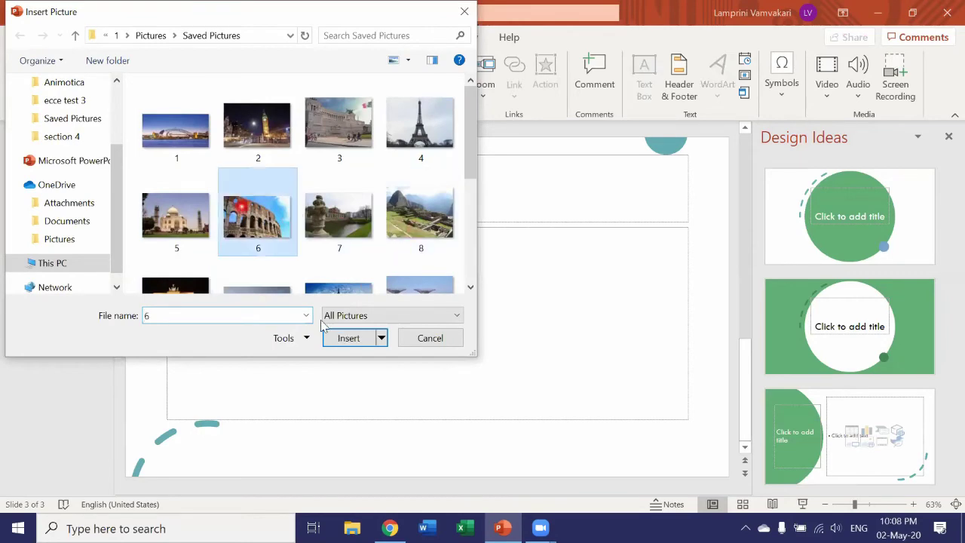
{"action": "left_click", "coordinate": [347, 339]}
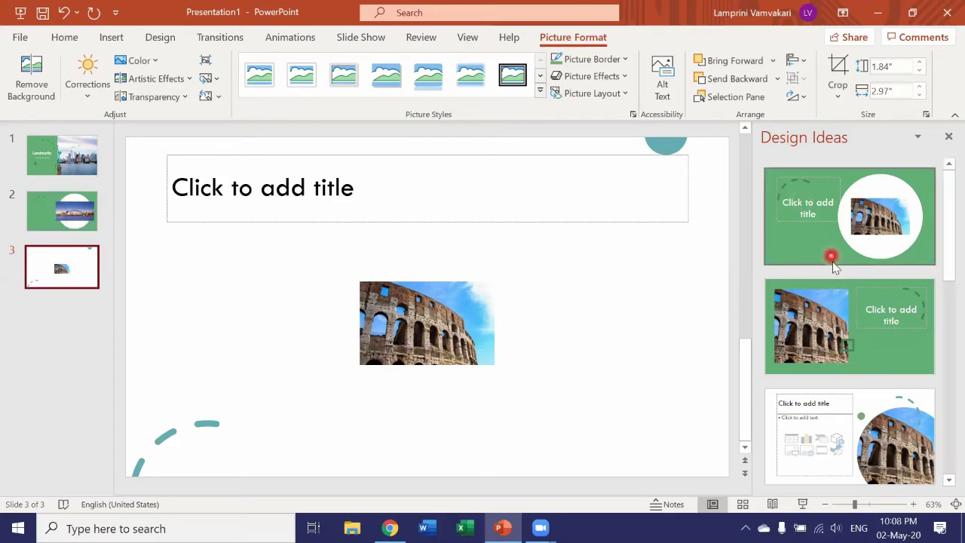
- Apply the green Designer layout with the Colosseum photo at 5.83 inches square beside the title
{"action": "scroll", "coordinate": [836, 273], "scroll_direction": "down", "scroll_amount": 4}
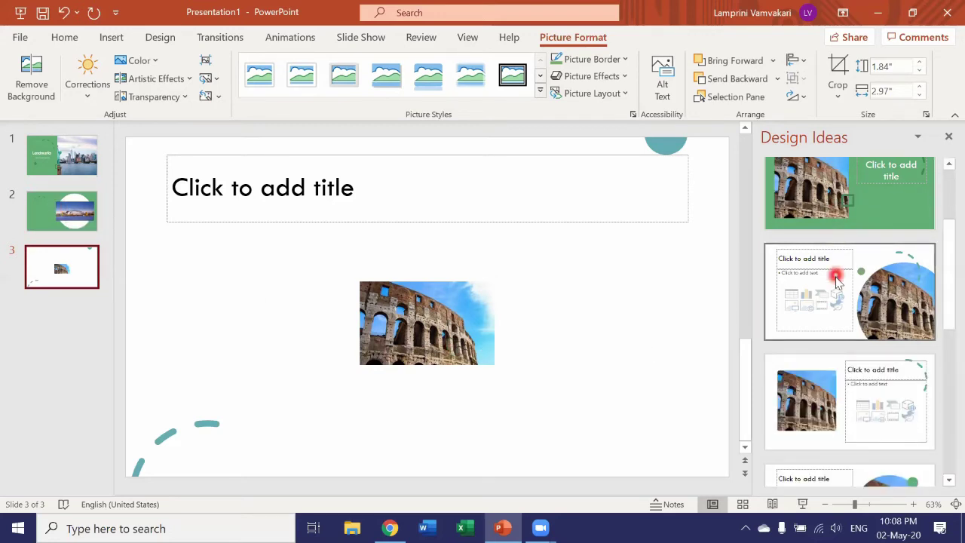
{"action": "scroll", "coordinate": [836, 280], "scroll_direction": "down", "scroll_amount": 10}
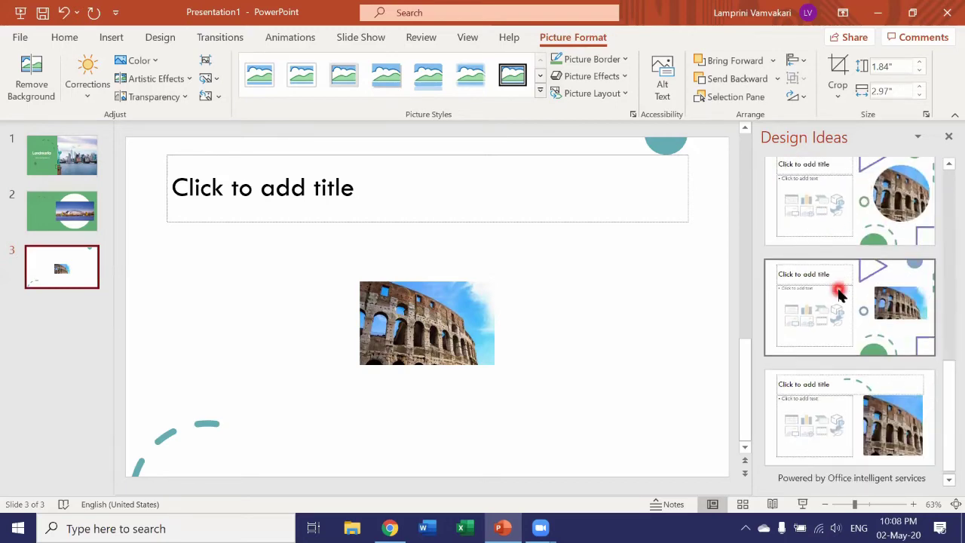
{"action": "scroll", "coordinate": [844, 301], "scroll_direction": "up", "scroll_amount": 8}
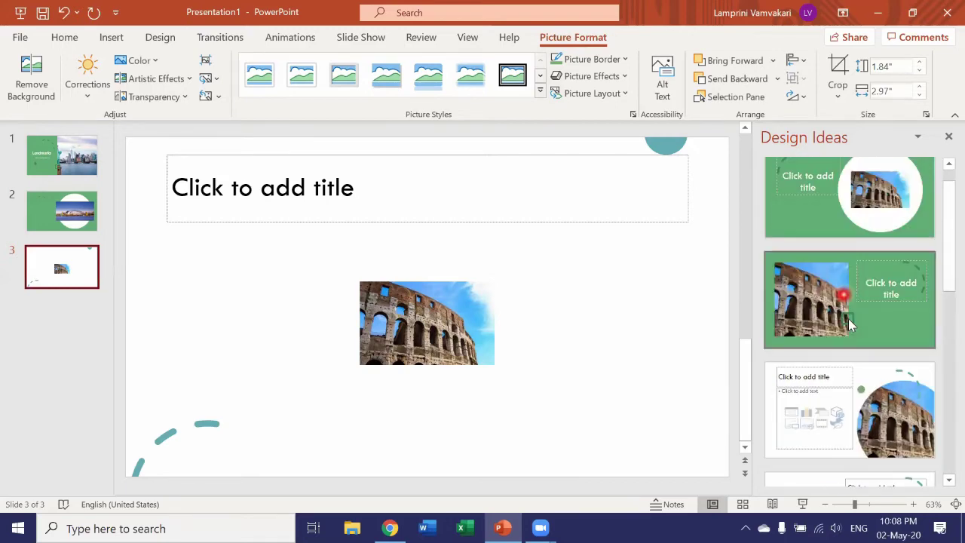
{"action": "left_click", "coordinate": [844, 316]}
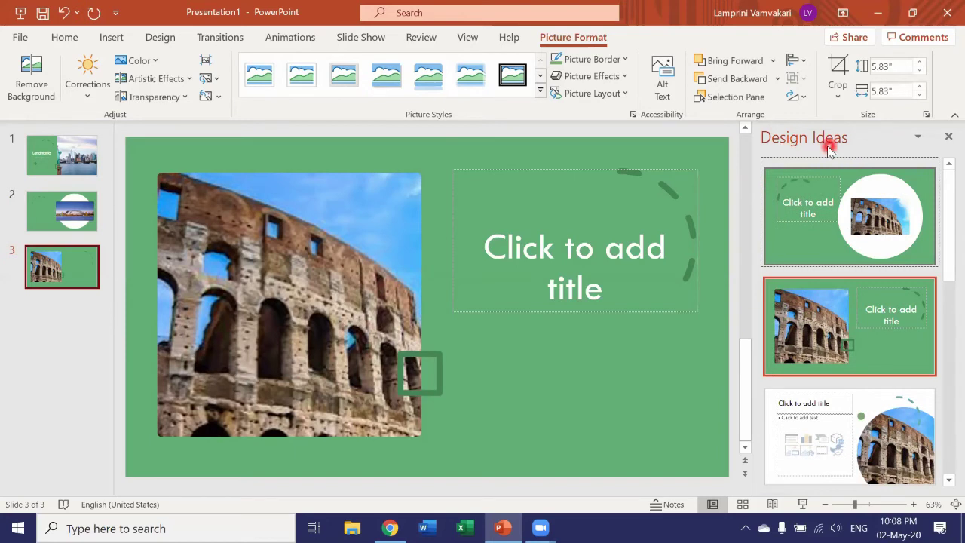
{"action": "left_click", "coordinate": [834, 322]}
{"action": "scroll", "coordinate": [834, 324], "scroll_direction": "down", "scroll_amount": 3}
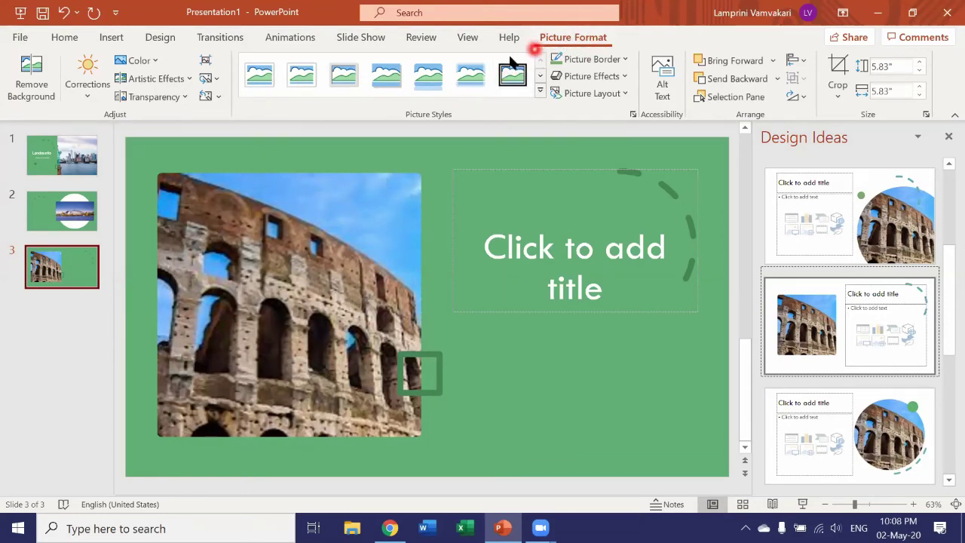
- Apply the sixth Picture Style, a white frame, leaving border, effects and layout unchanged
{"action": "left_click", "coordinate": [481, 76]}
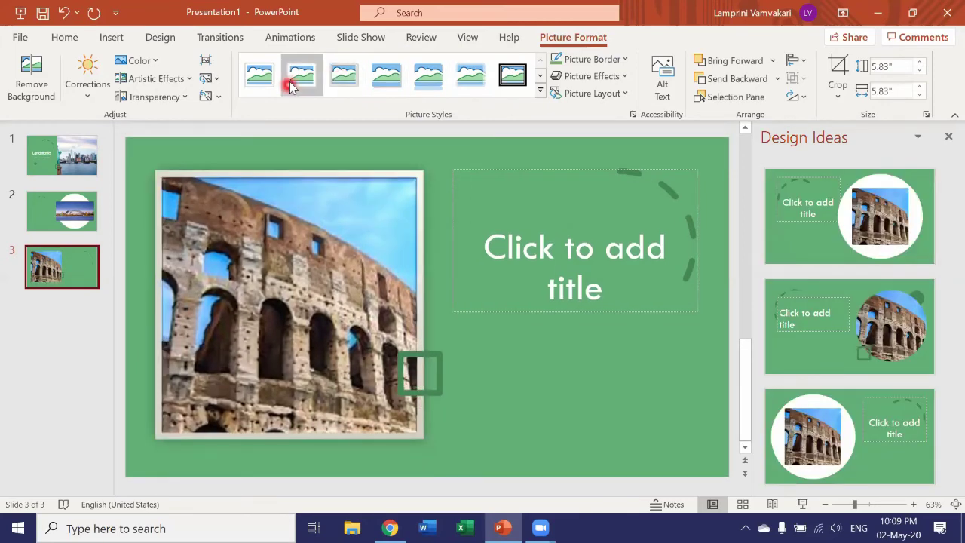
{"action": "left_click", "coordinate": [627, 59]}
{"action": "left_click", "coordinate": [627, 59]}
{"action": "left_click", "coordinate": [621, 76]}
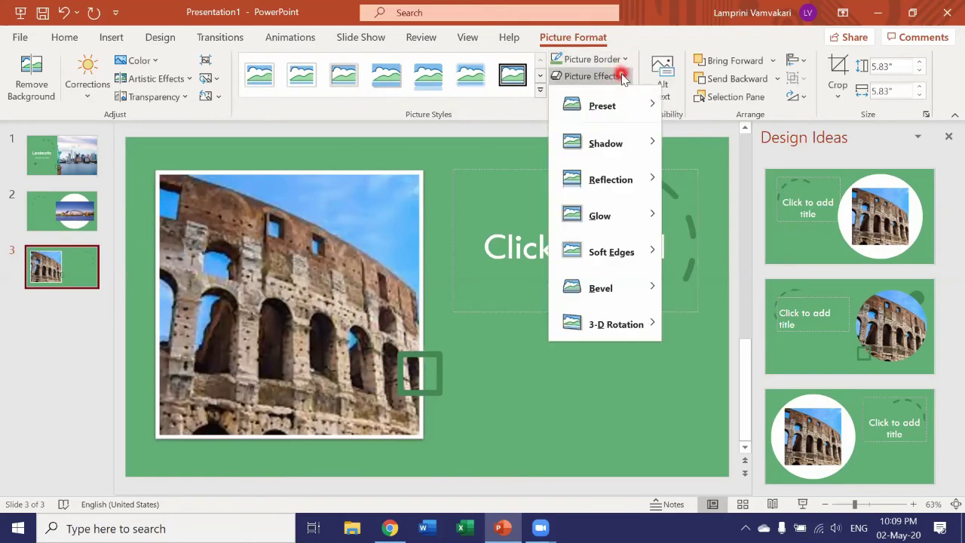
{"action": "left_click", "coordinate": [622, 76]}
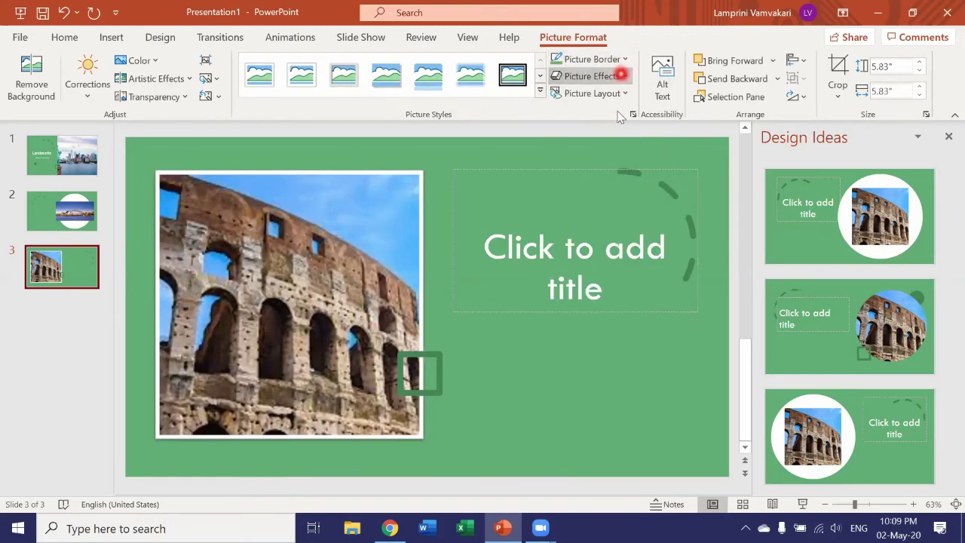
{"action": "left_click", "coordinate": [626, 94]}
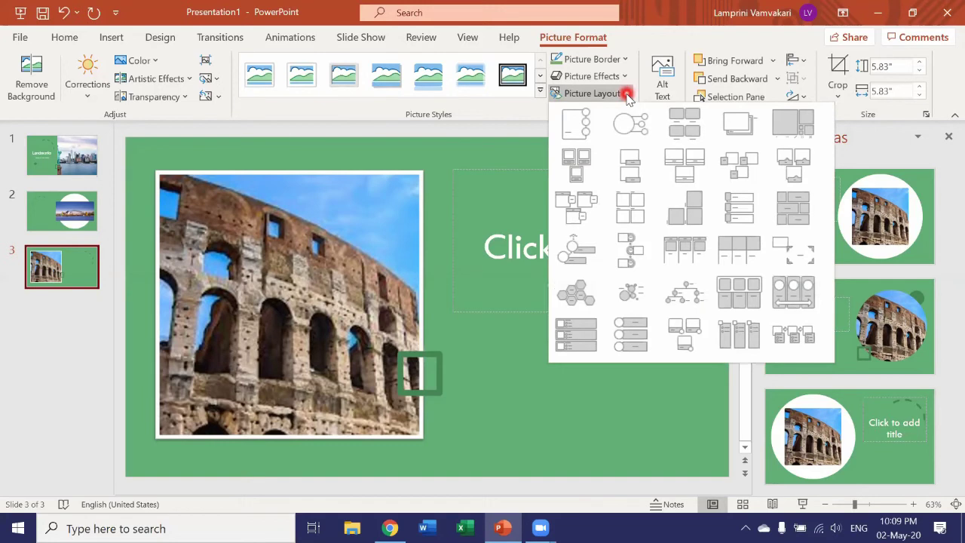
{"action": "left_click", "coordinate": [595, 95]}
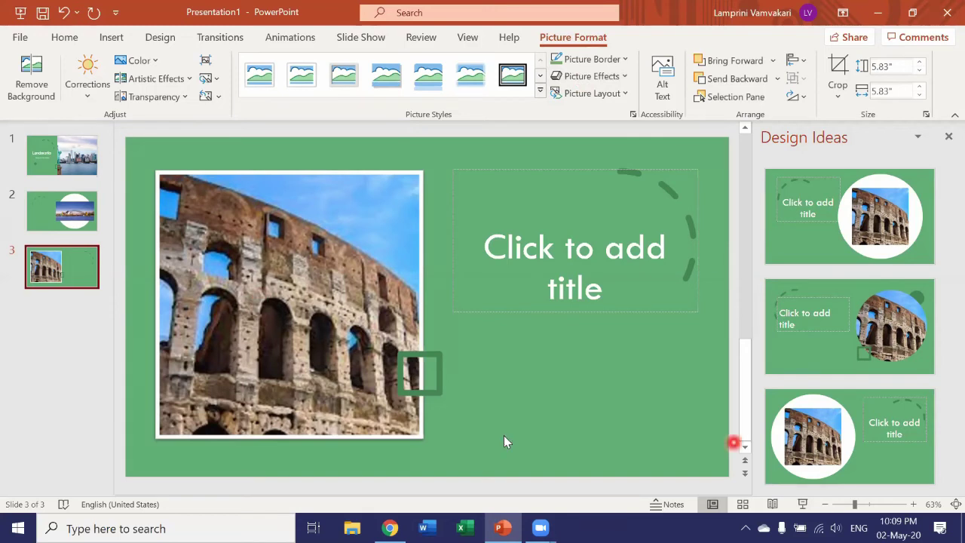
{"action": "left_click", "coordinate": [157, 38]}
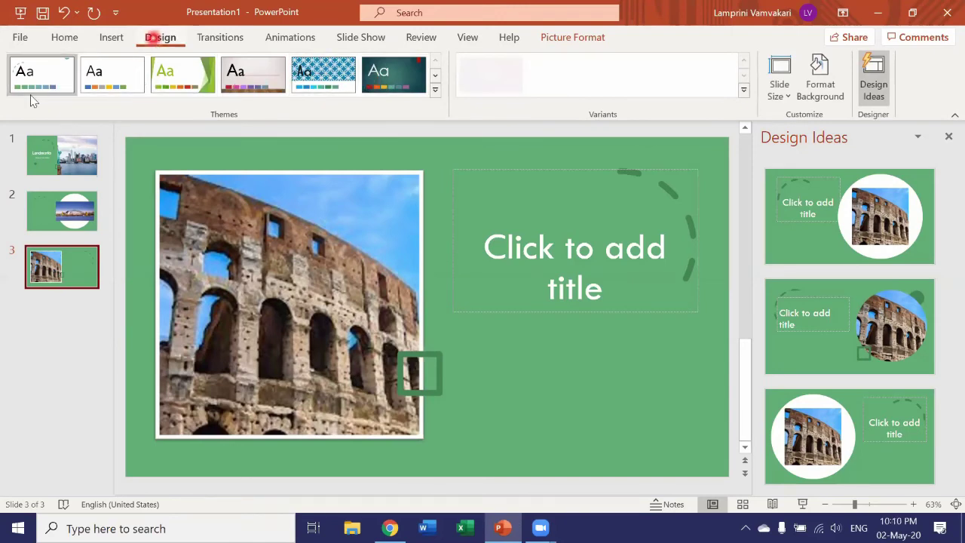
{"action": "left_click", "coordinate": [435, 90]}
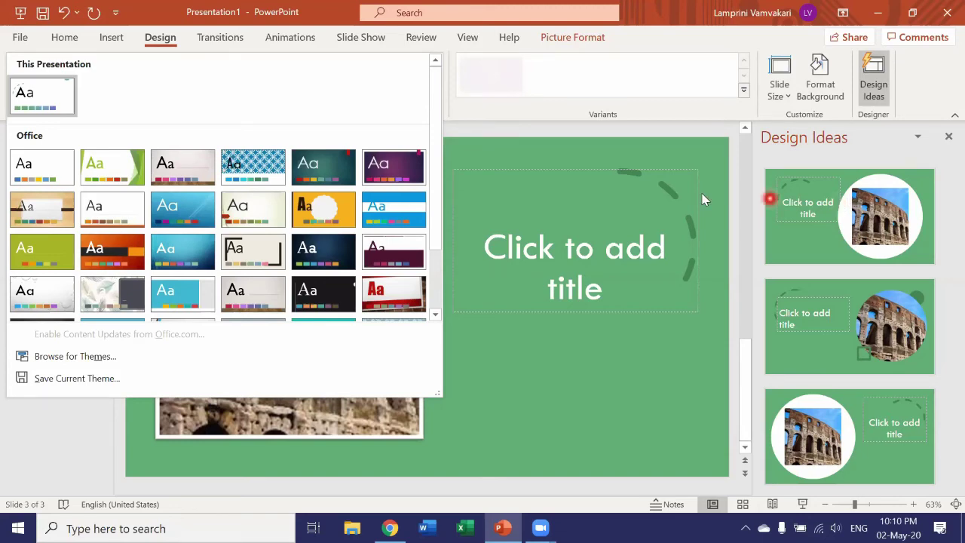
{"action": "left_click", "coordinate": [769, 198]}
{"action": "scroll", "coordinate": [843, 273], "scroll_direction": "down", "scroll_amount": 5}
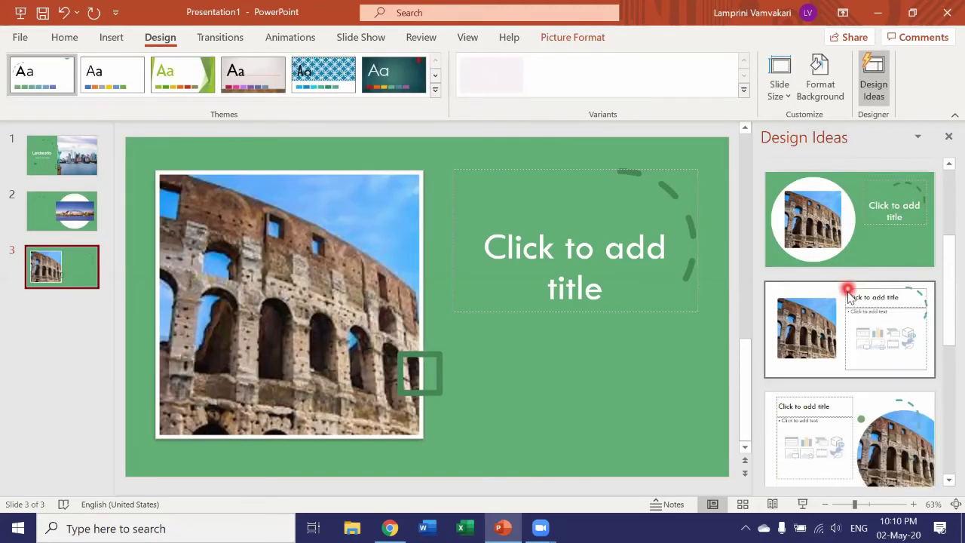
{"action": "scroll", "coordinate": [855, 316], "scroll_direction": "up", "scroll_amount": 5}
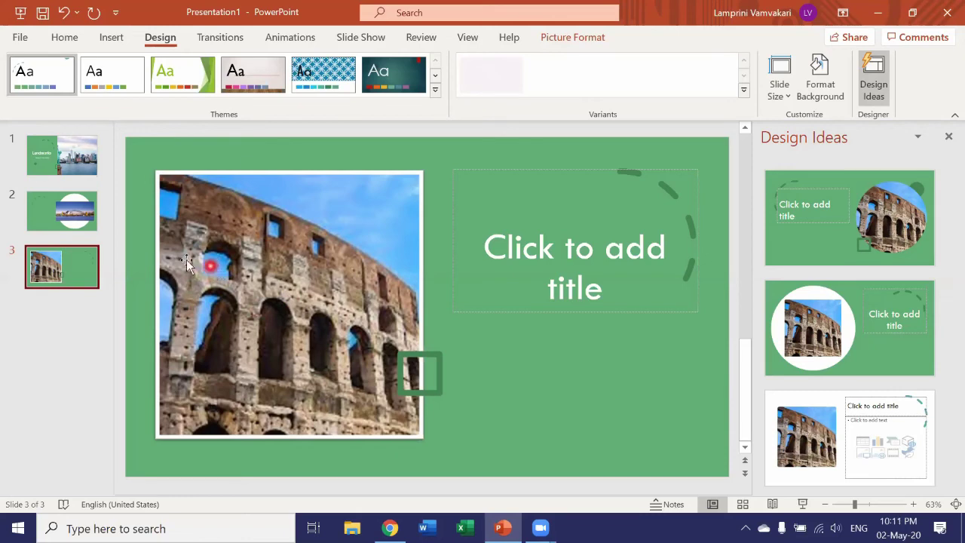
{"action": "left_click", "coordinate": [20, 37]}
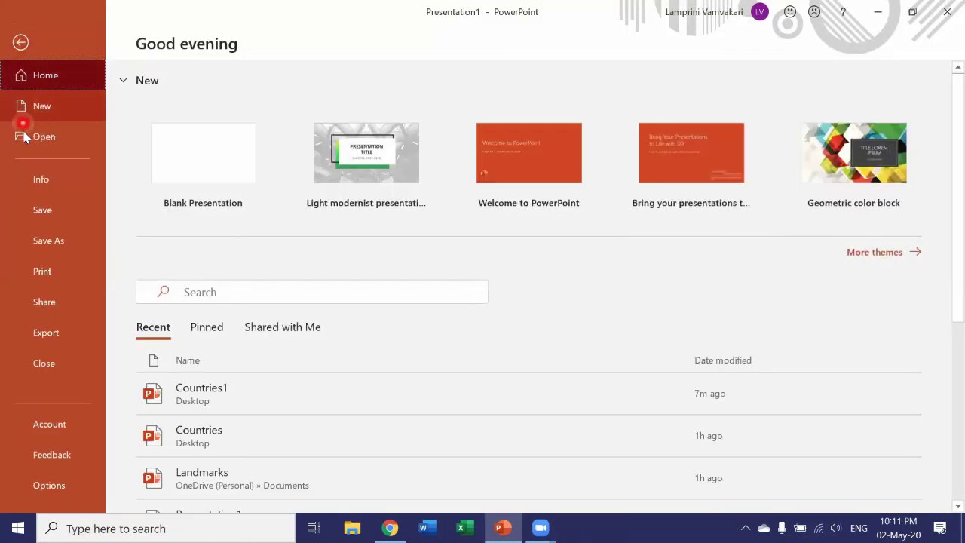
- Check Save As options for This PC, keeping PowerPoint Presentation (*.pptx), then return to the slides
{"action": "left_click", "coordinate": [38, 243]}
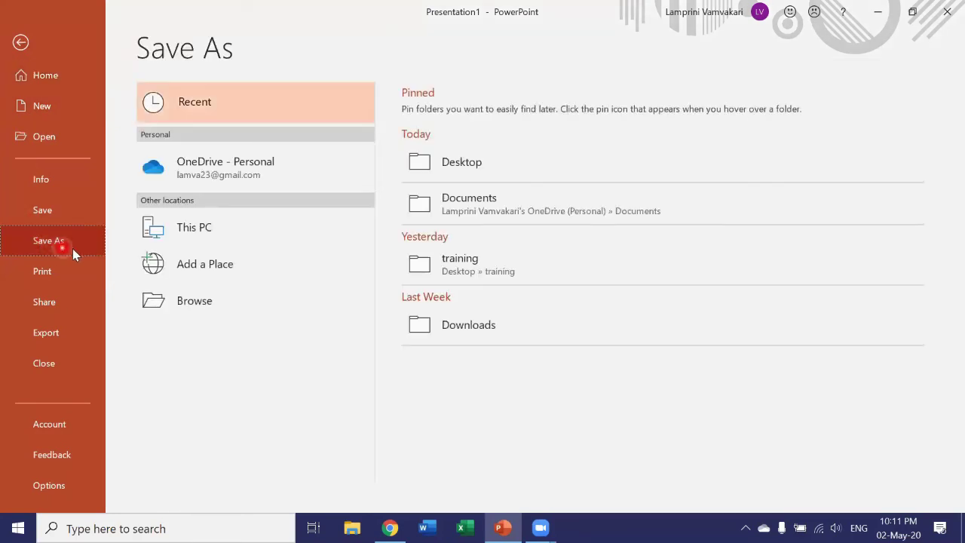
{"action": "left_click", "coordinate": [235, 235]}
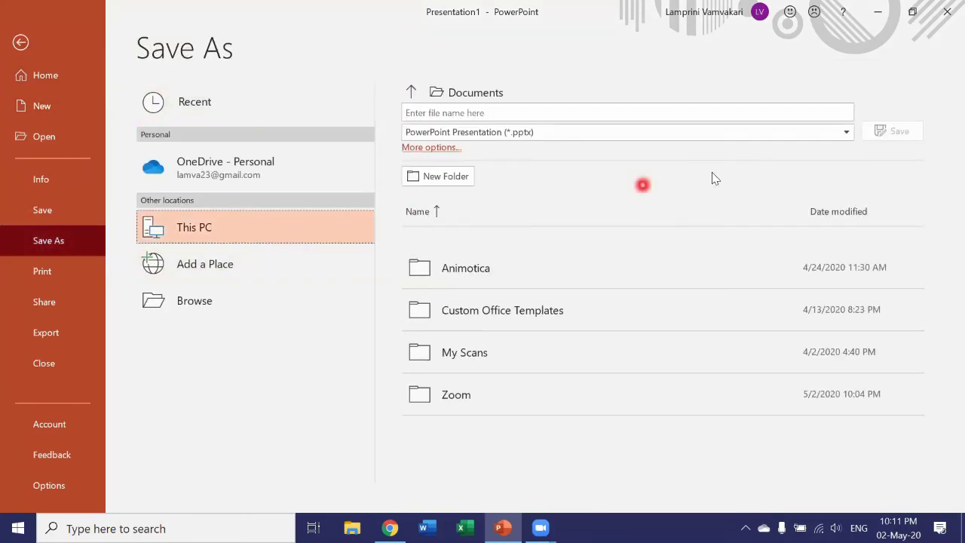
{"action": "left_click", "coordinate": [850, 134]}
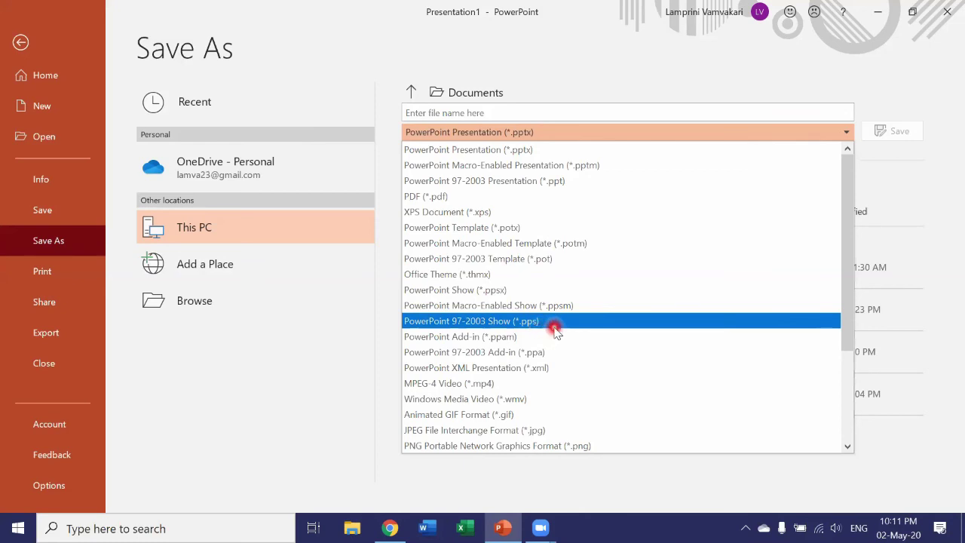
{"action": "left_click", "coordinate": [850, 135]}
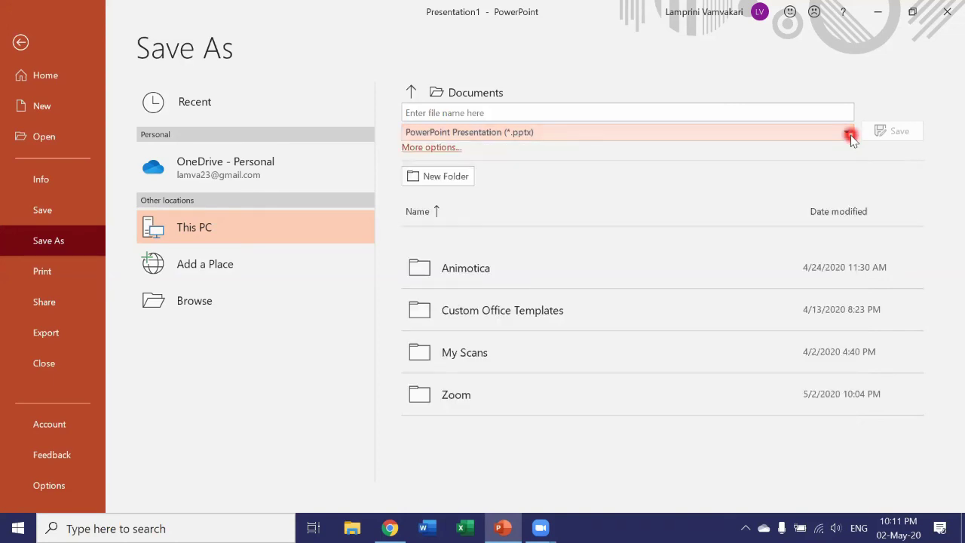
{"action": "left_click", "coordinate": [849, 136]}
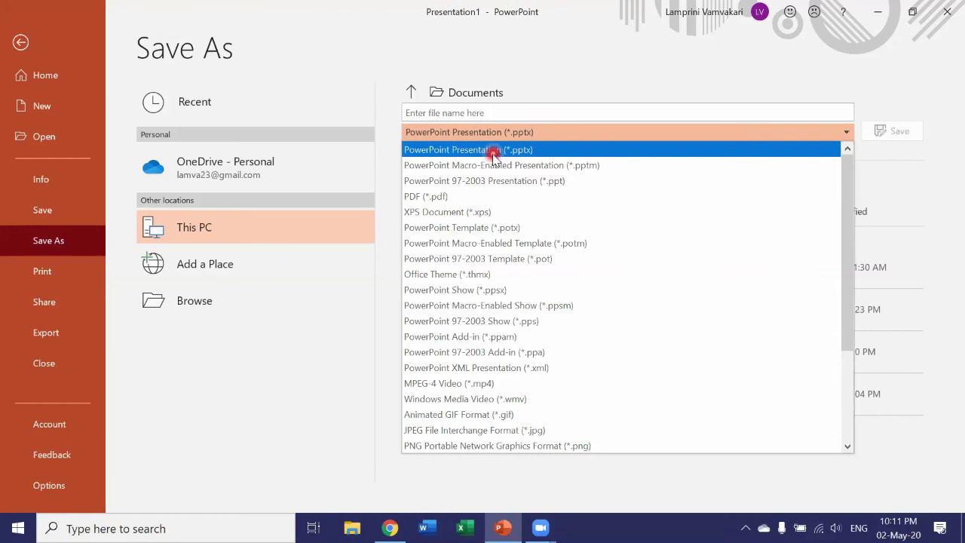
{"action": "left_click", "coordinate": [19, 44]}
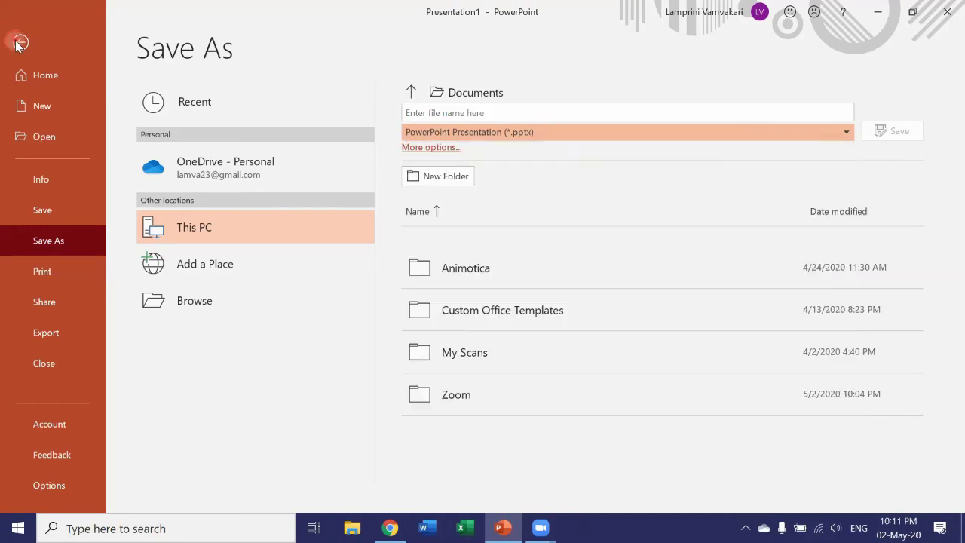
{"action": "left_click", "coordinate": [20, 44]}
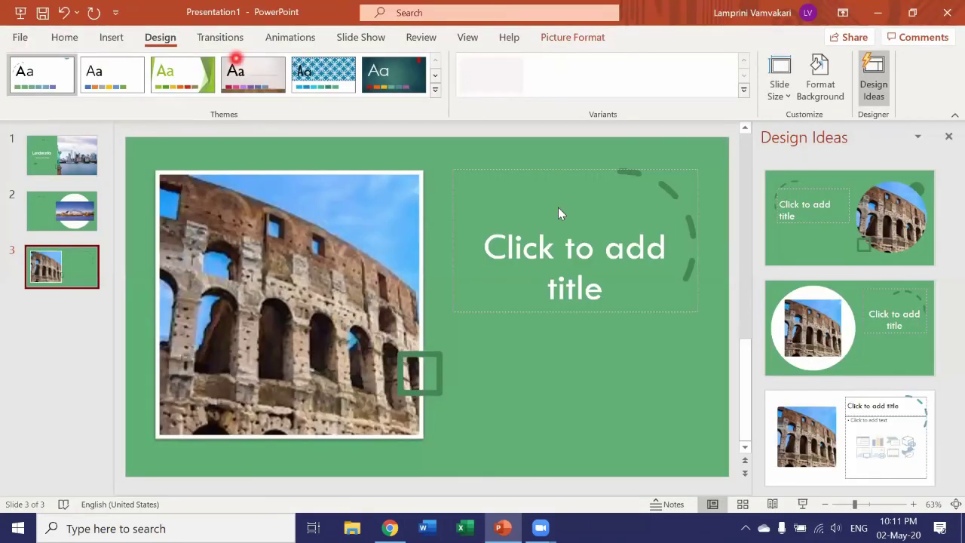